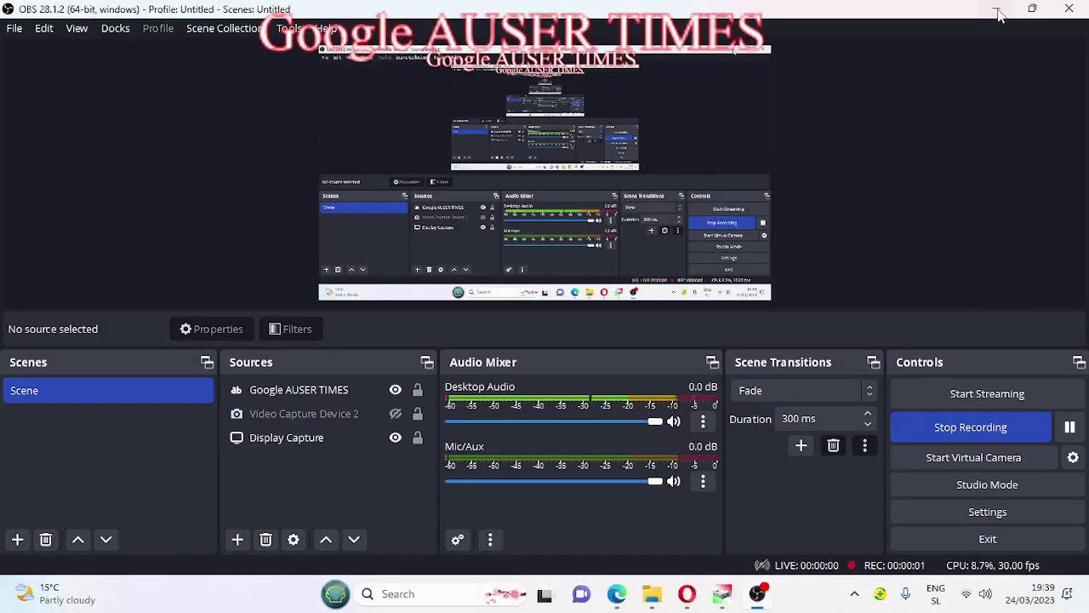
# - Minimize OBS Studio so the Blogger post's HTML editor in the browser shows
pyautogui.click(998, 11)
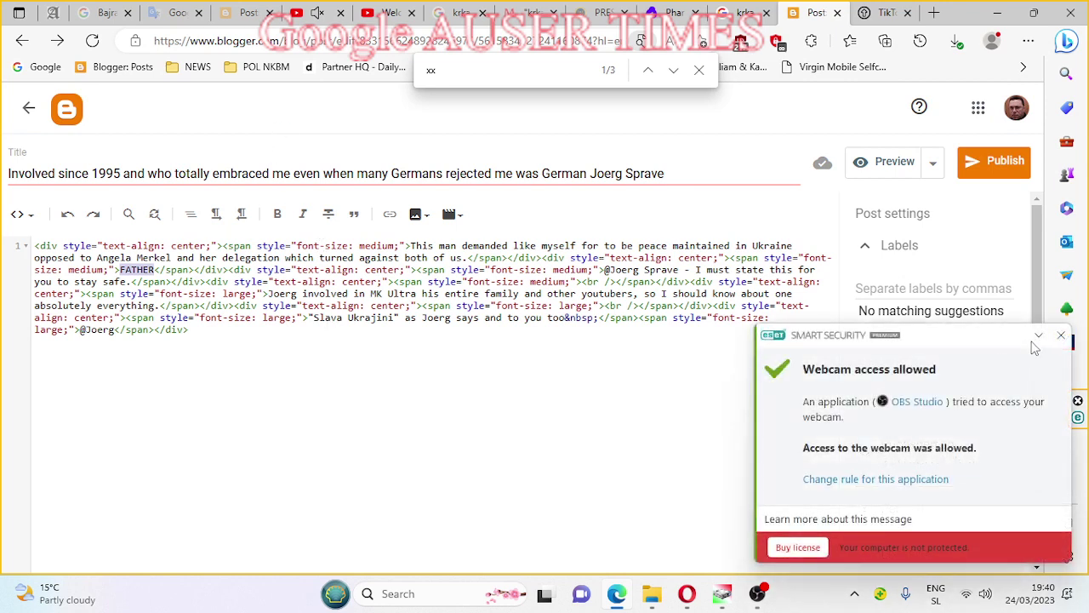
# - Close the ESET webcam notification and select part of the word FATHER in the HTML
pyautogui.click(1061, 335)
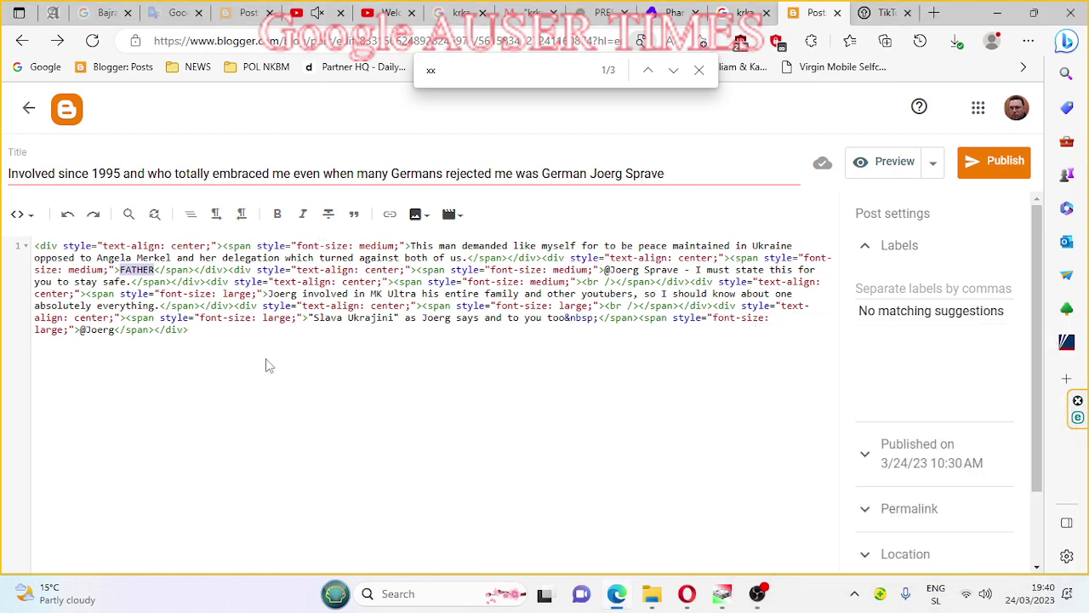
pyautogui.click(129, 269)
pyautogui.moveTo(120, 269); pyautogui.dragTo(157, 270)
# - Undo four edits so the title is trimmed to 'Involved since 1995 and who totally embraced me even wh'
pyautogui.click(394, 294)
pyautogui.rightClick(394, 293)
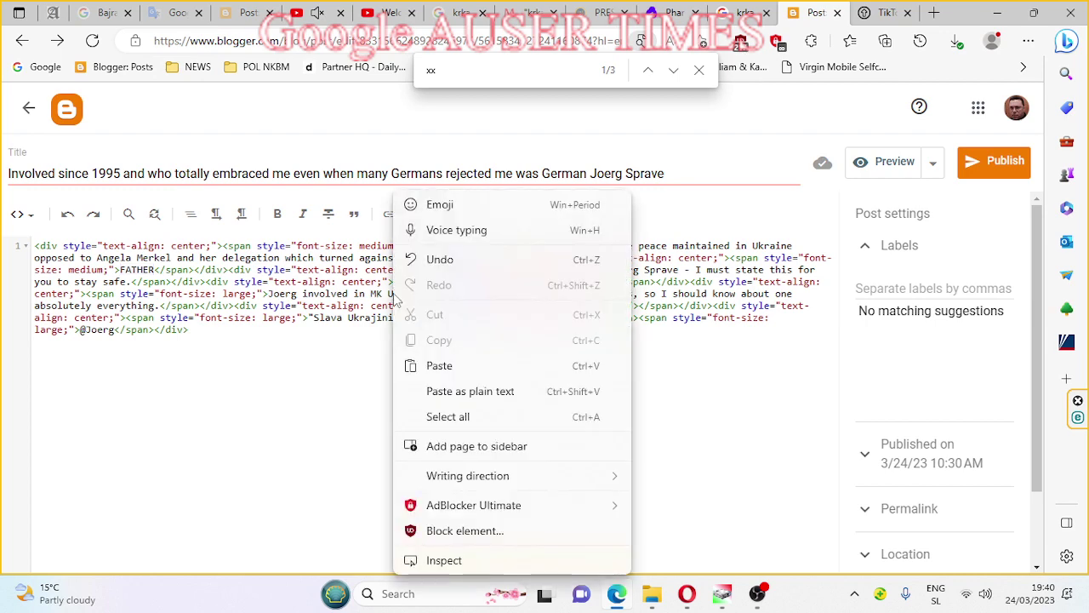
pyautogui.click(426, 260)
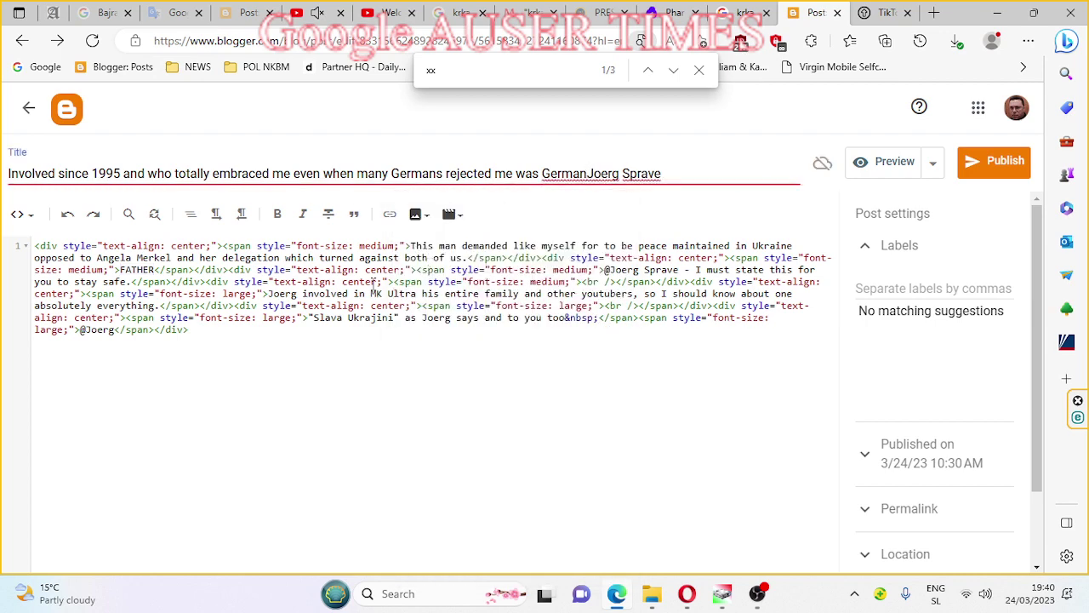
pyautogui.rightClick(293, 298)
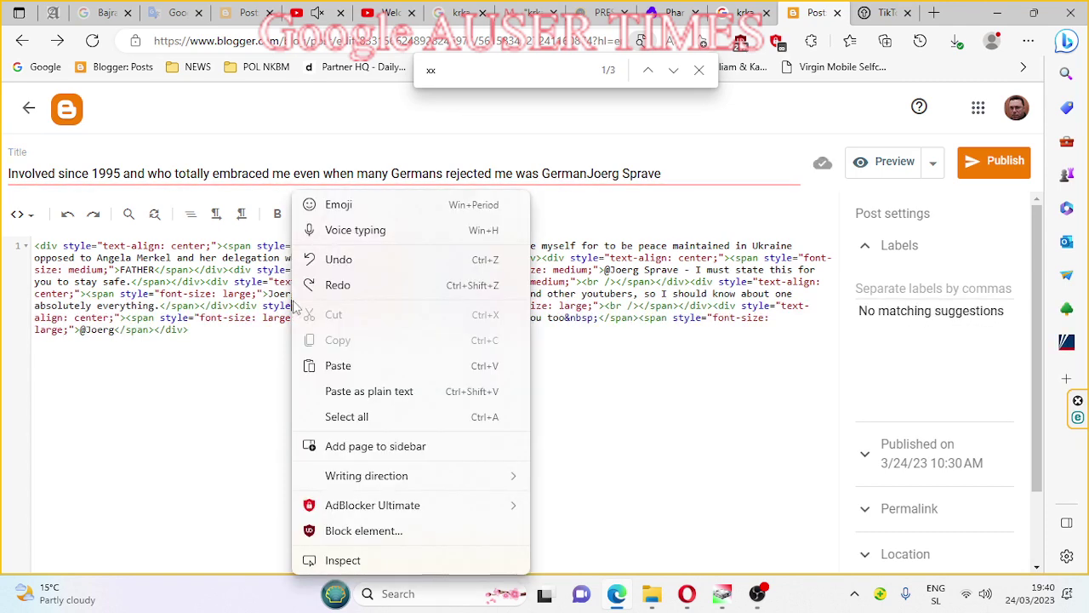
pyautogui.click(345, 261)
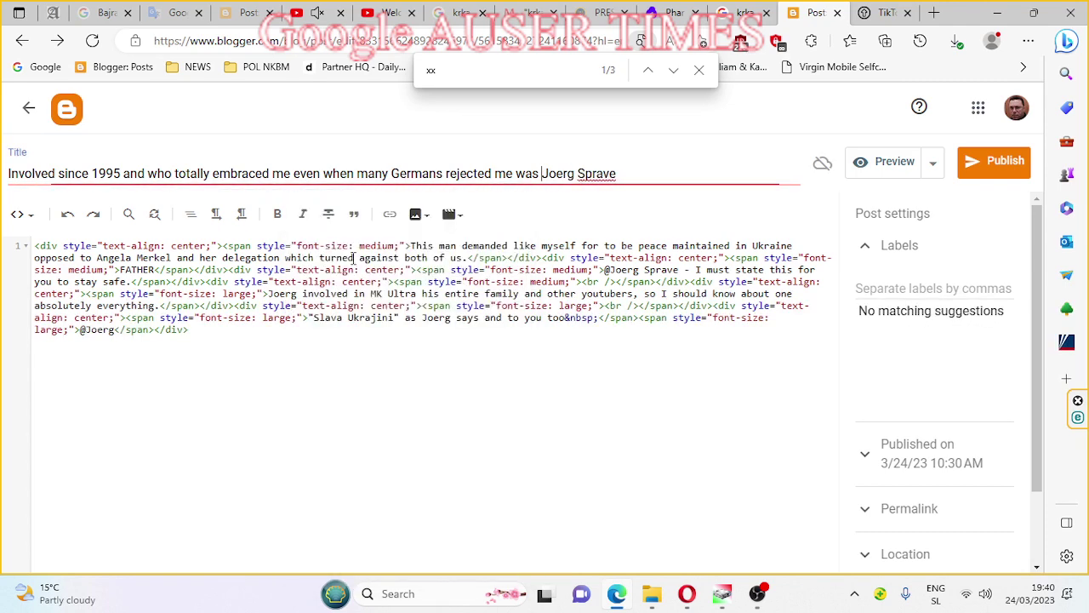
pyautogui.rightClick(314, 286)
pyautogui.click(317, 258)
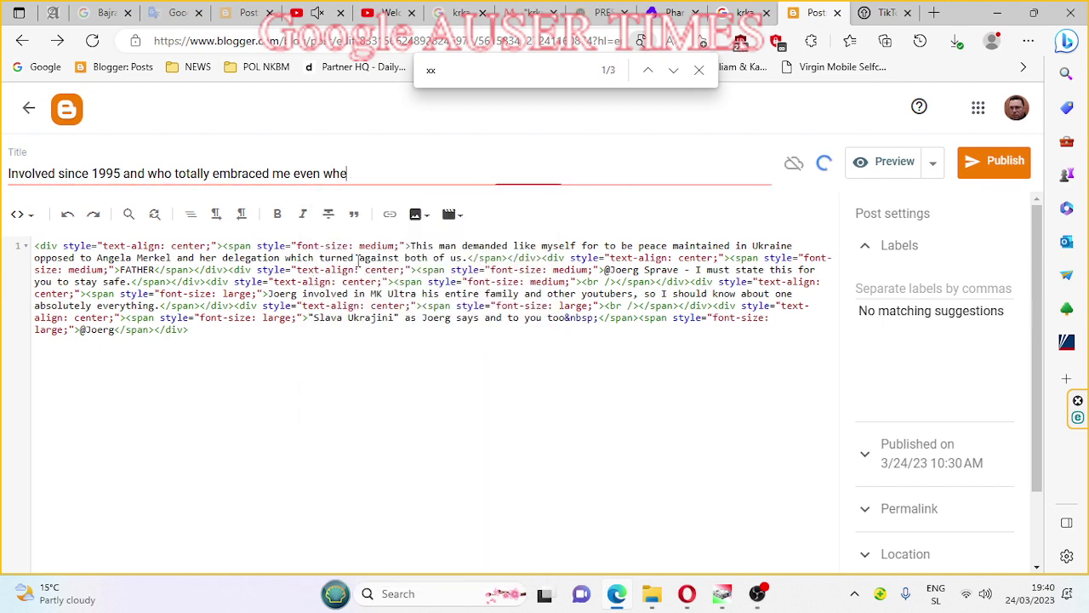
pyautogui.rightClick(309, 312)
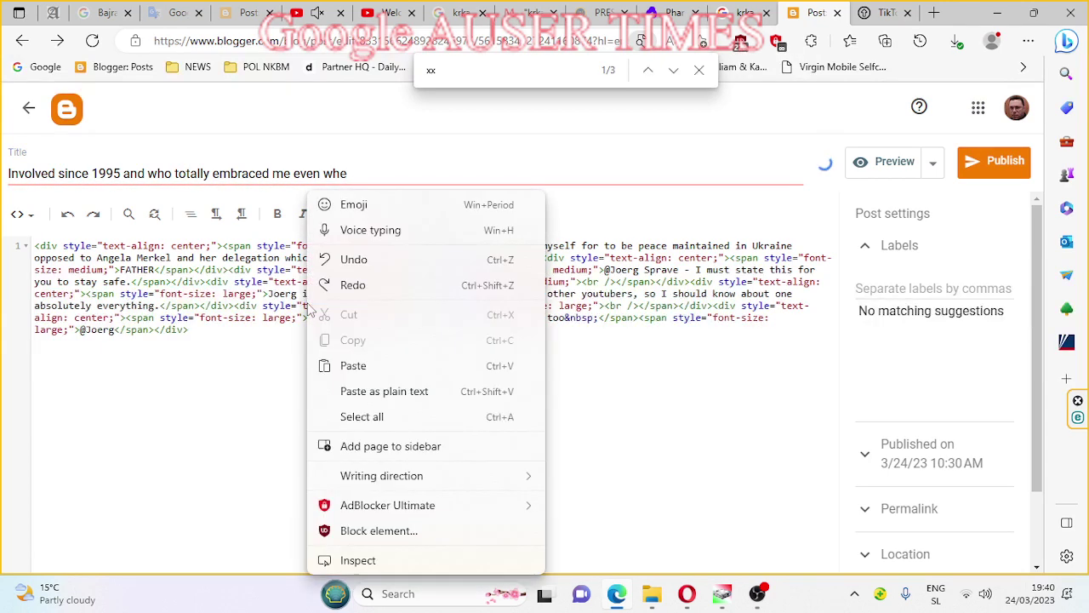
pyautogui.click(354, 261)
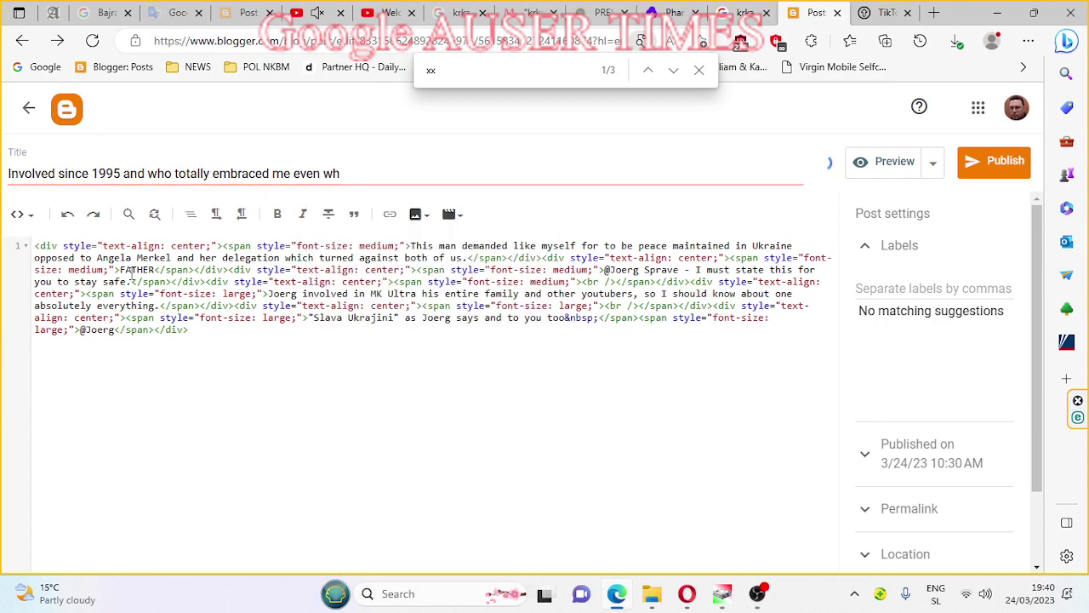
# - Replace the word FATHER in the HTML with the placeholder xxxxxxxxxx
pyautogui.click(121, 269)
pyautogui.moveTo(120, 269); pyautogui.dragTo(157, 269)
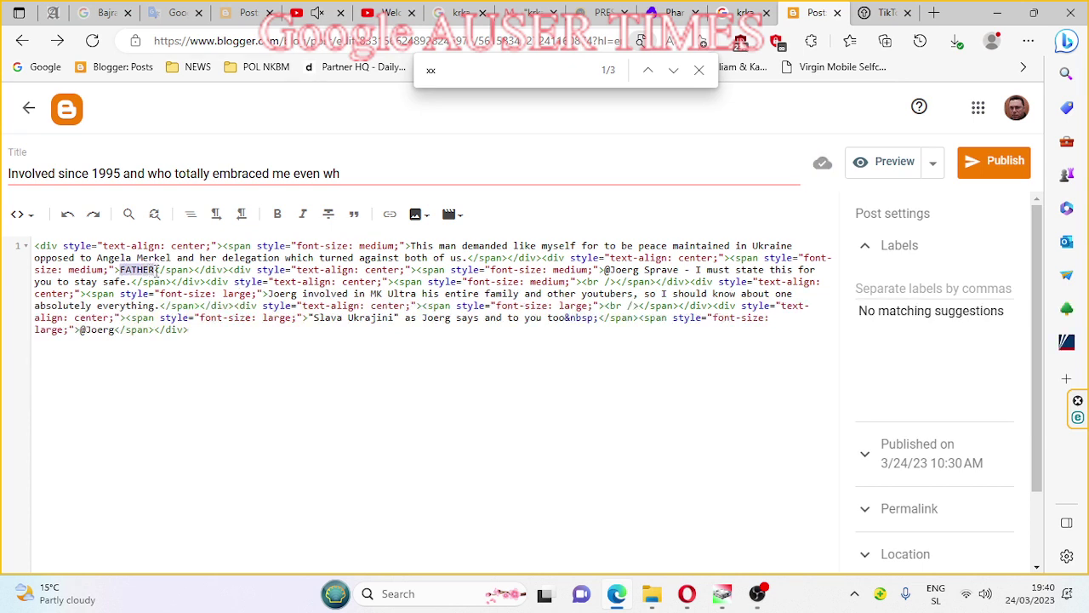
pyautogui.write('xxxxxxx')
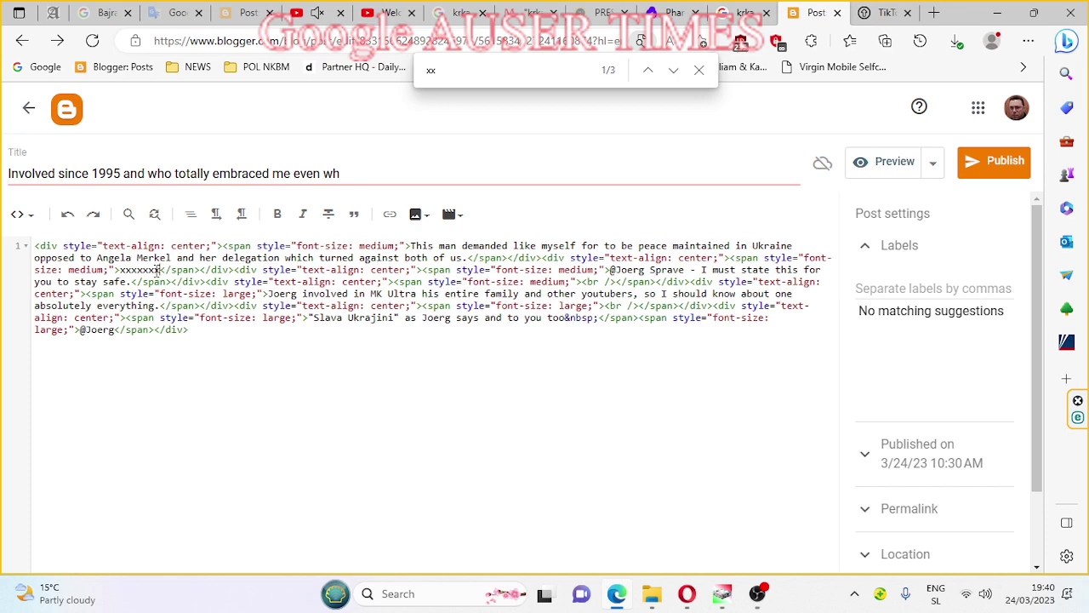
pyautogui.write('xxx')
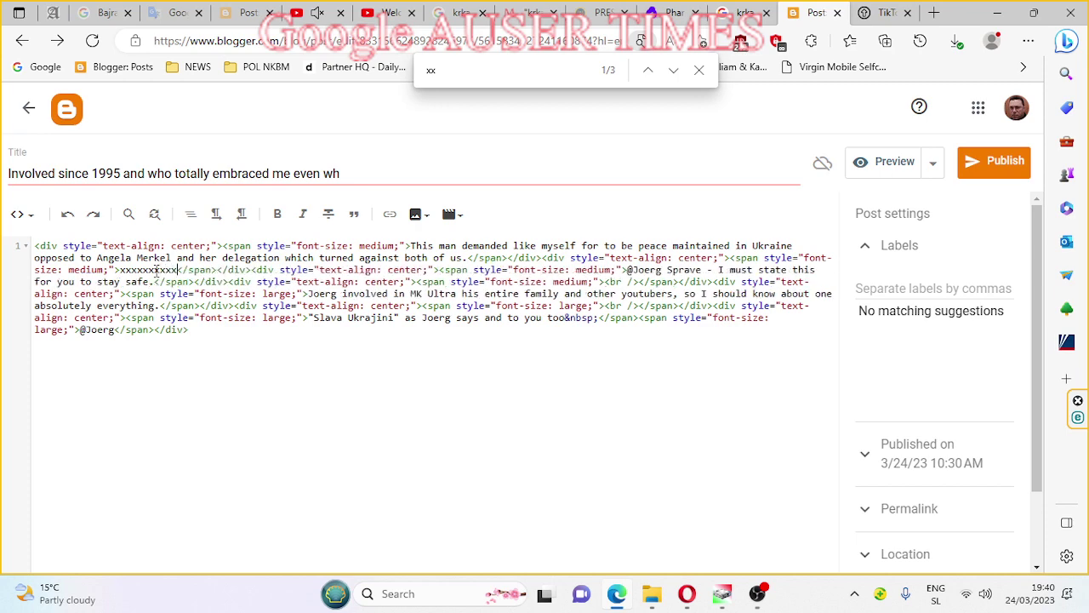
# - Try Undo twice from the context menu, then select the xxxxxxxxxx placeholder
pyautogui.rightClick(268, 279)
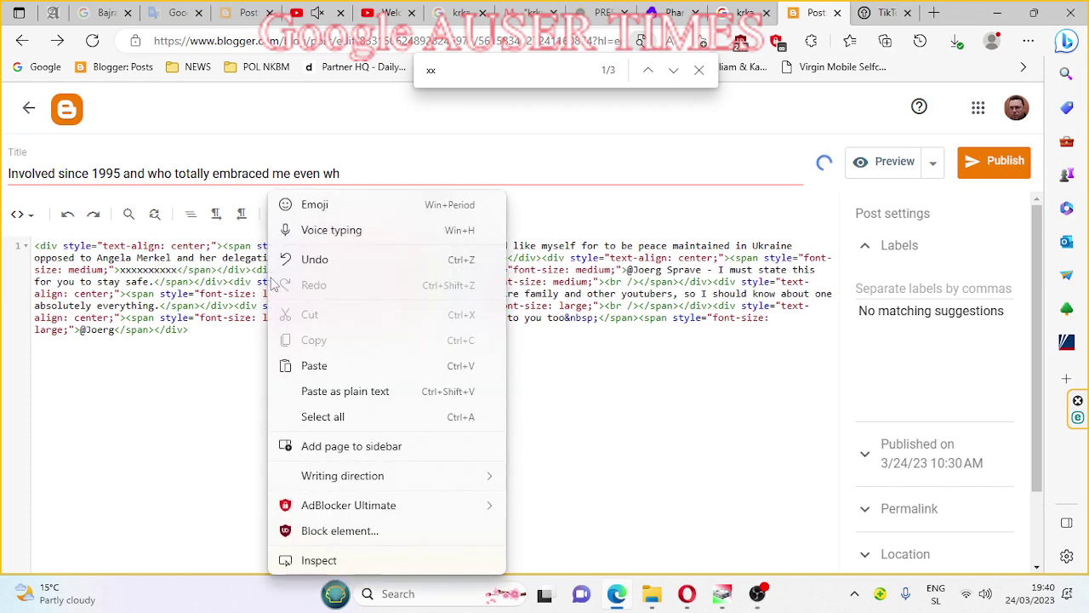
pyautogui.click(341, 255)
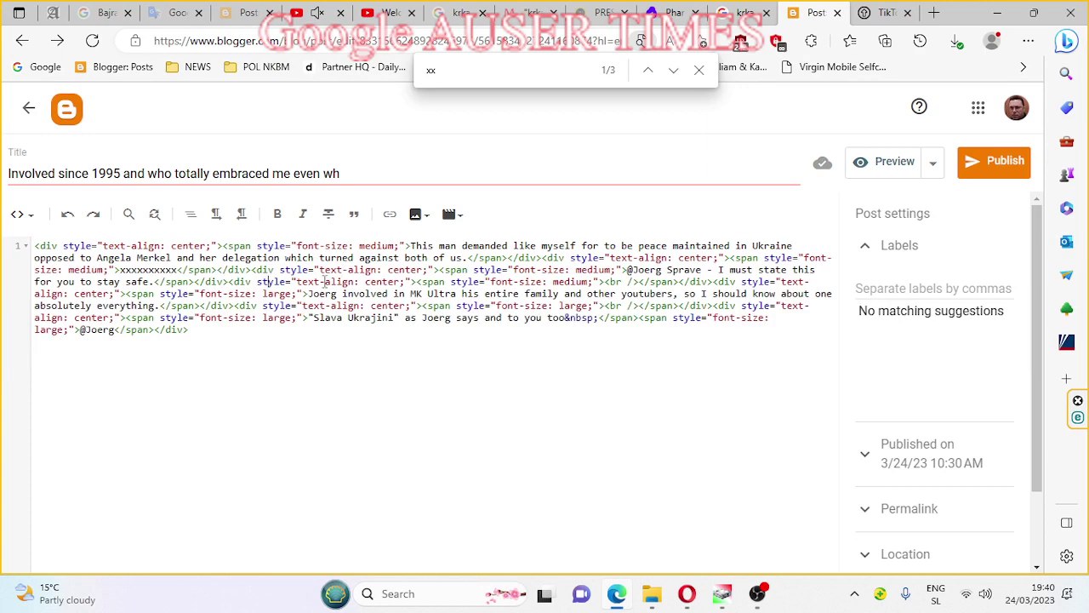
pyautogui.rightClick(324, 282)
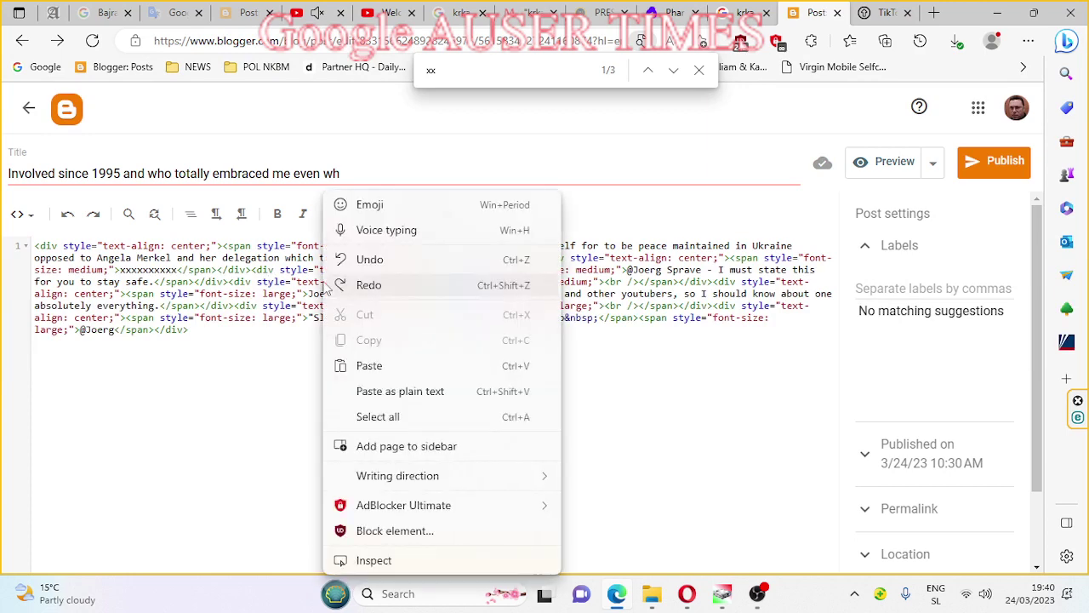
pyautogui.click(371, 260)
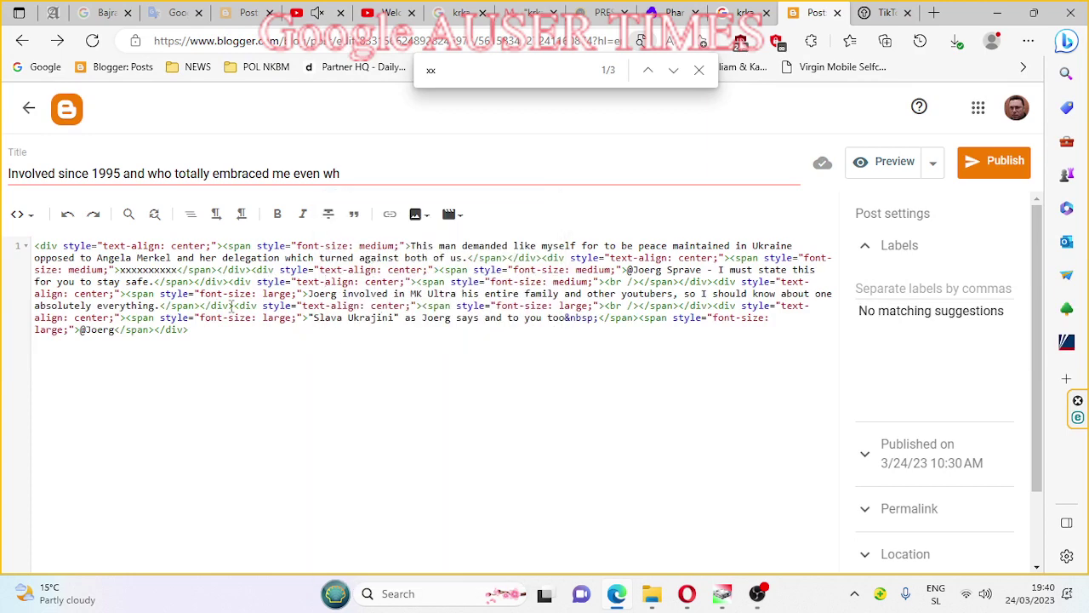
pyautogui.click(200, 294)
pyautogui.moveTo(121, 270); pyautogui.dragTo(178, 270)
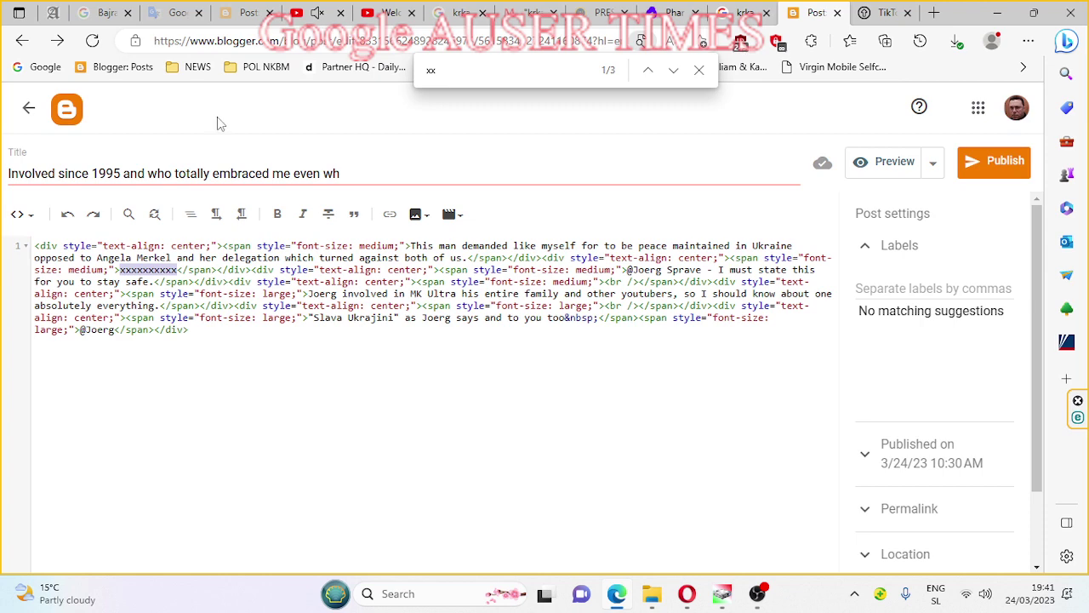
# - Copy the Welcome to The Slingshot Channel iframe embed code from YouTube and return to Blogger
pyautogui.click(388, 13)
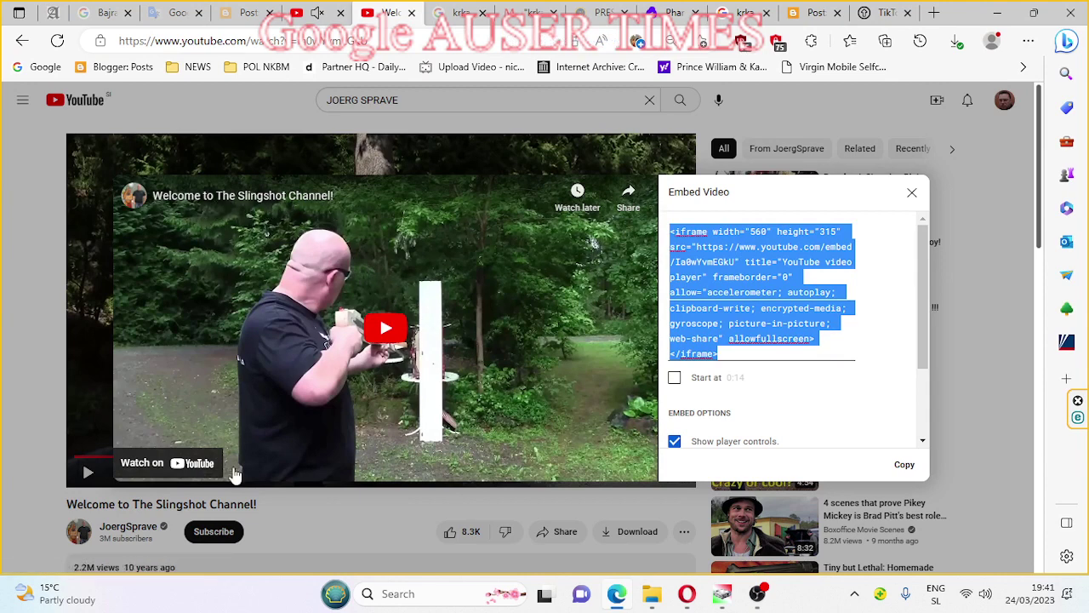
pyautogui.rightClick(730, 273)
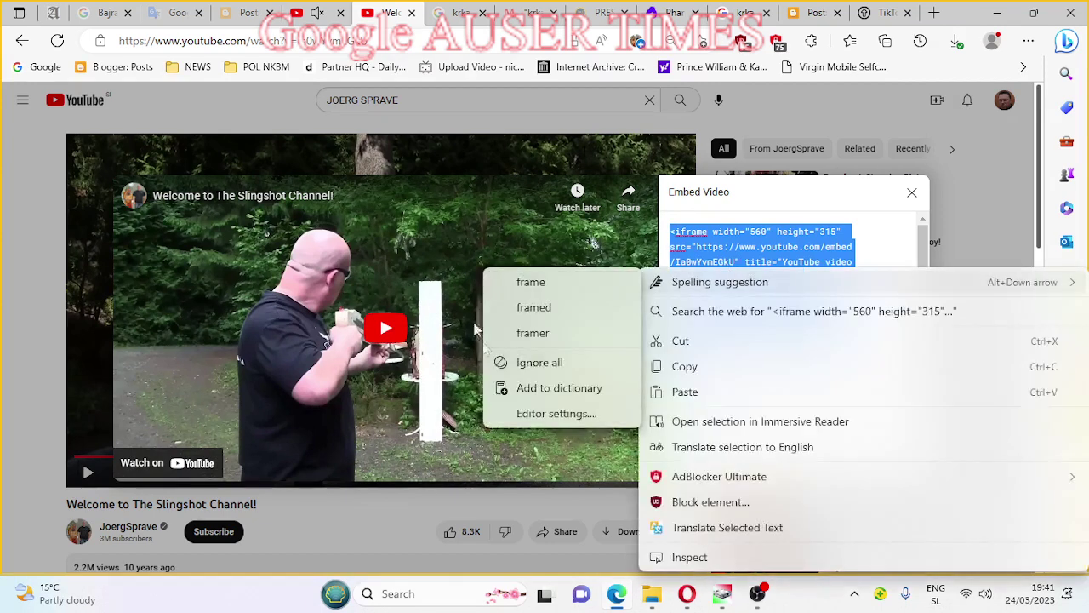
pyautogui.click(685, 366)
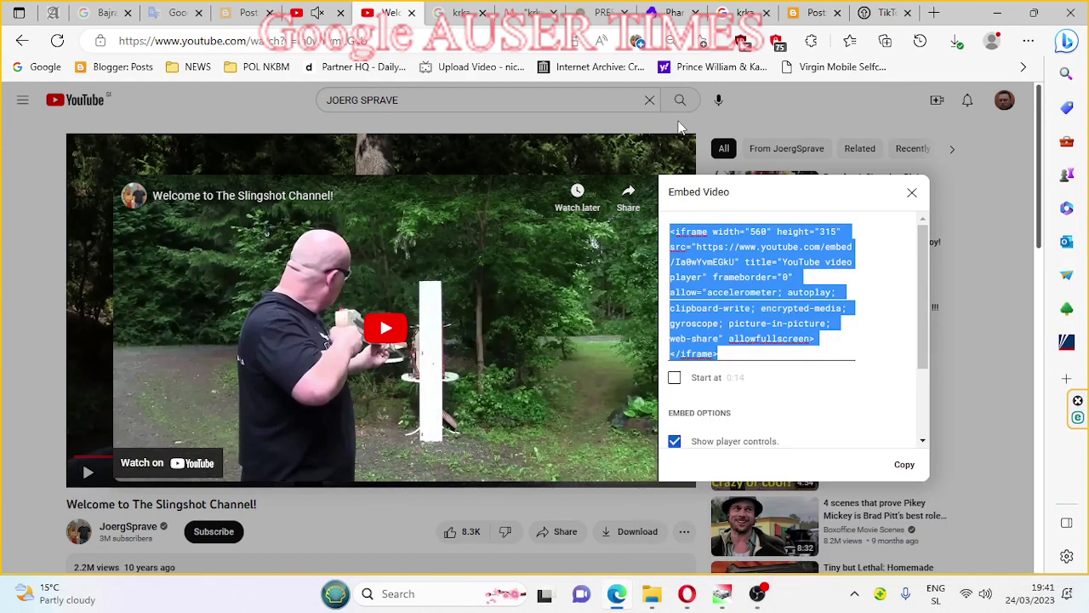
pyautogui.click(808, 13)
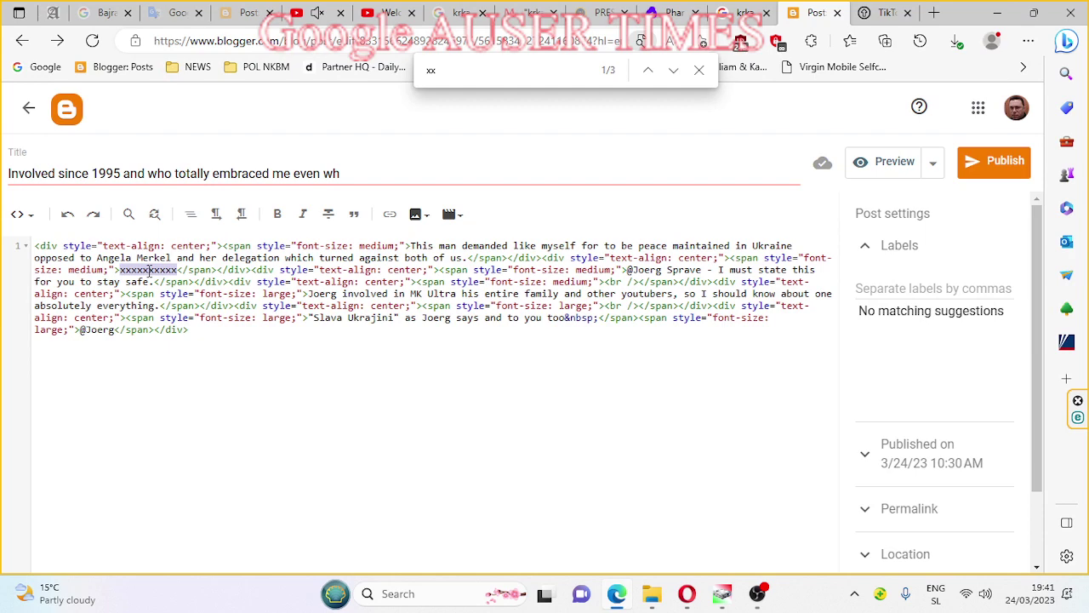
# - Check the YouTube embed code again, then come back to the Blogger HTML holding the xxxxxxxxxx placeholder
pyautogui.click(384, 13)
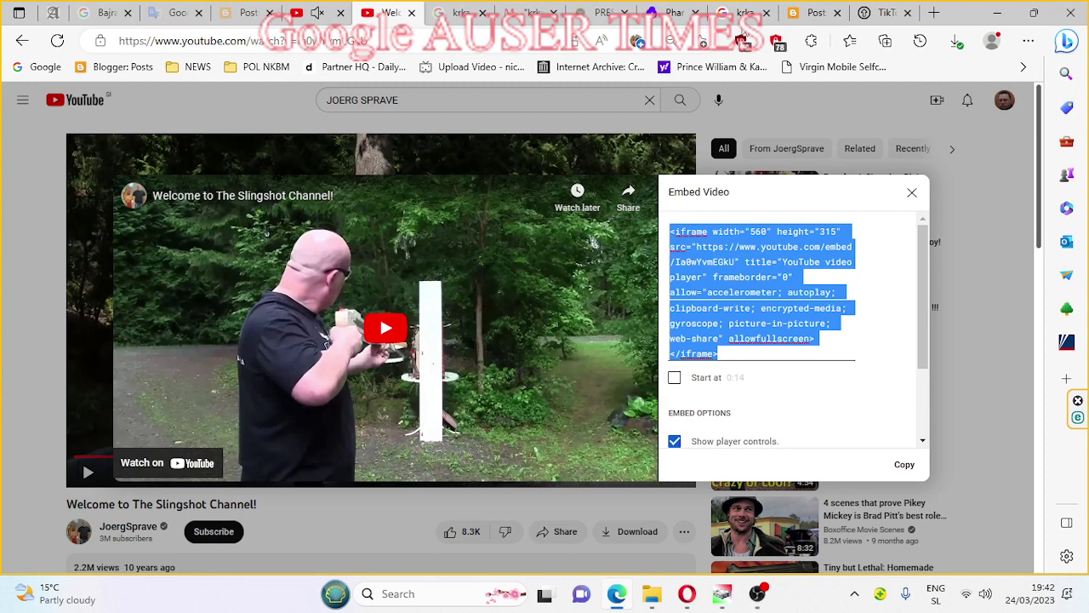
pyautogui.click(813, 14)
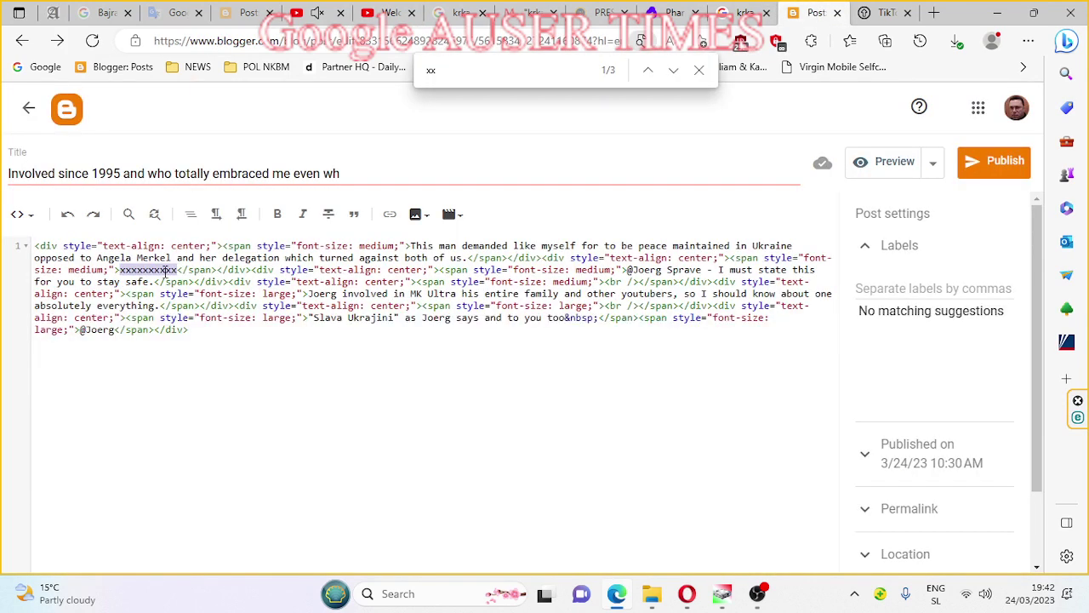
# - Paste the YouTube iframe code over the xxxxxxxxxx placeholder and switch to Compose view
pyautogui.moveTo(178, 270); pyautogui.dragTo(123, 270)
pyautogui.hotkey('ctrl', 'v')
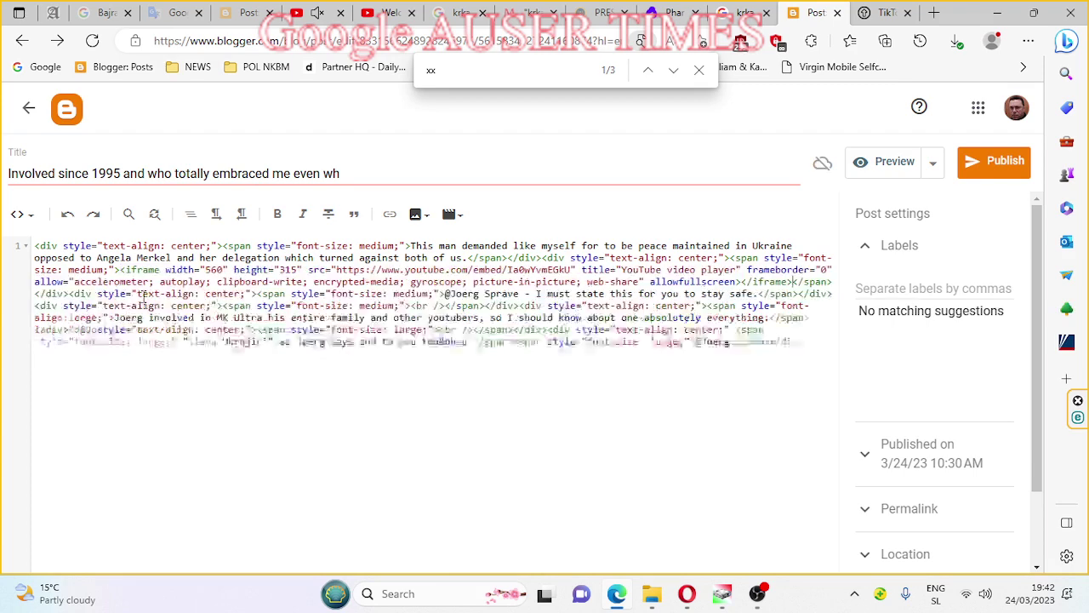
pyautogui.click(22, 214)
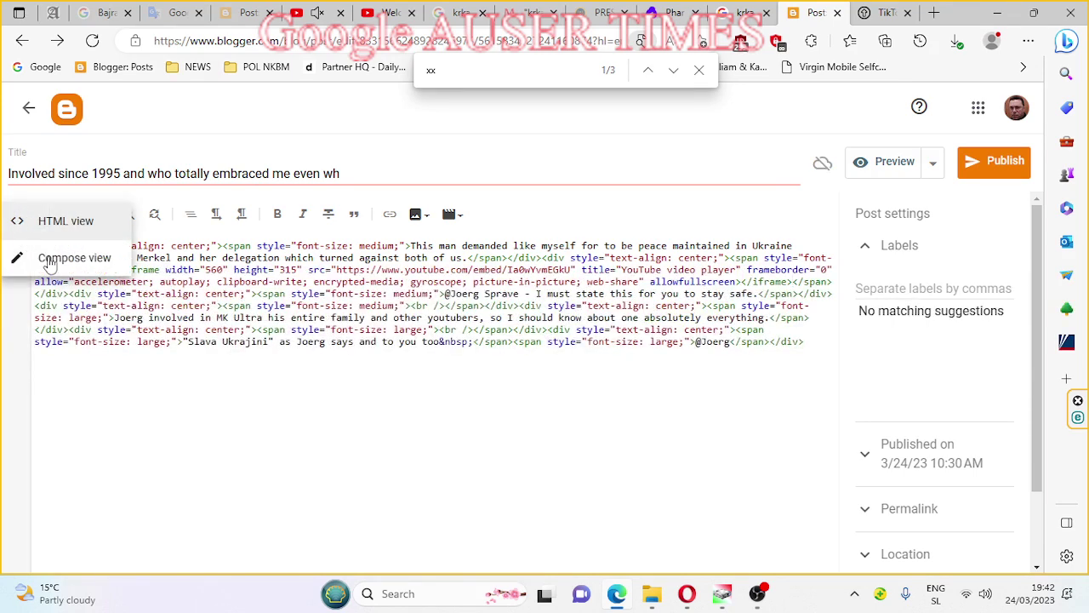
pyautogui.click(74, 256)
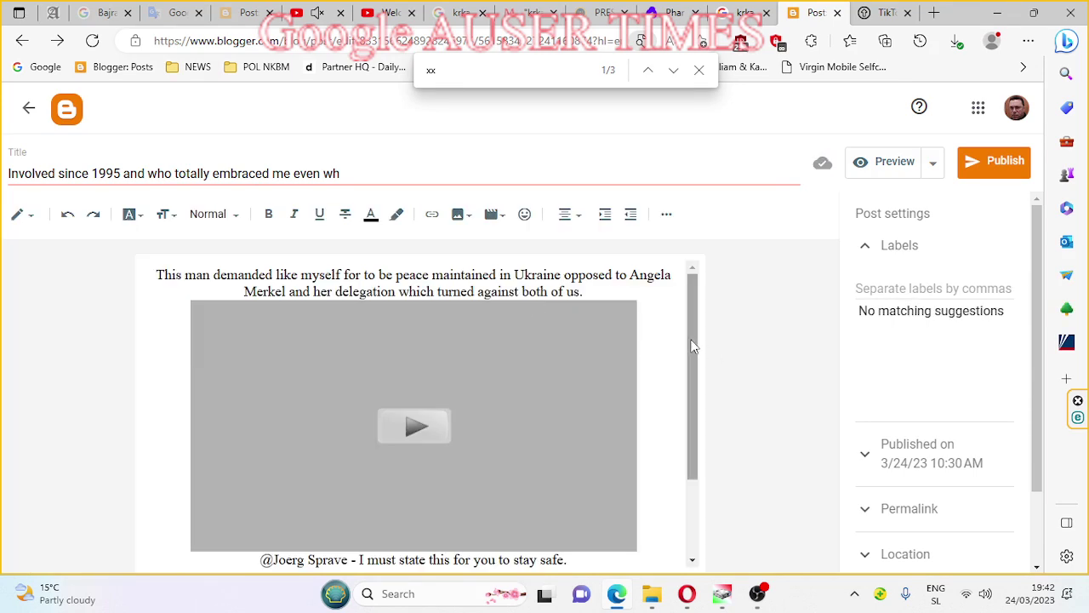
pyautogui.moveTo(693, 345); pyautogui.dragTo(683, 479)
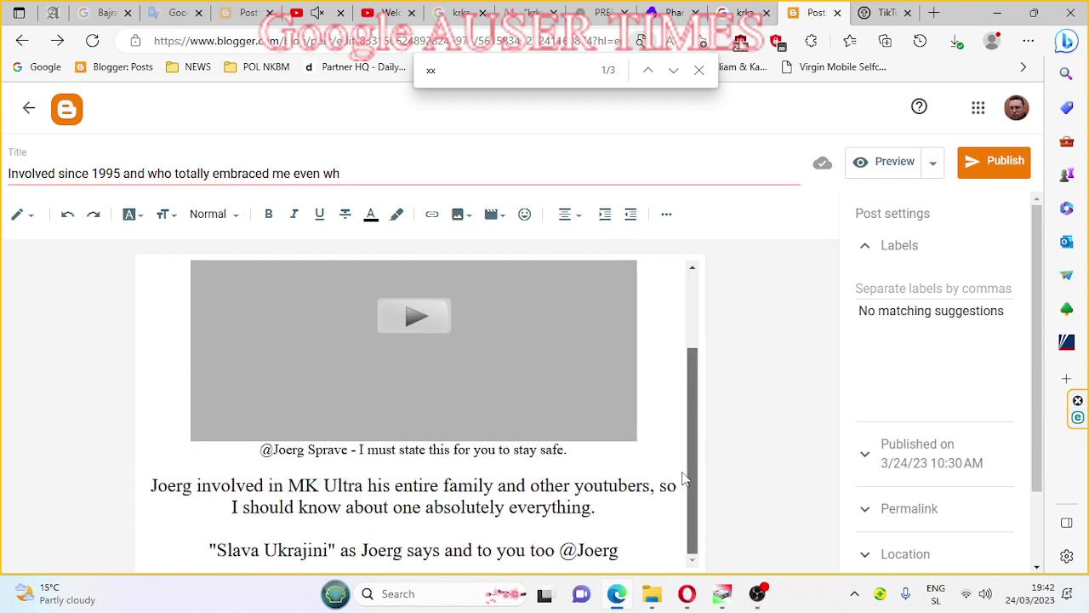
# - Select all the post content and set its font size to Medium
pyautogui.click(608, 534)
pyautogui.hotkey('ctrl', 'a')
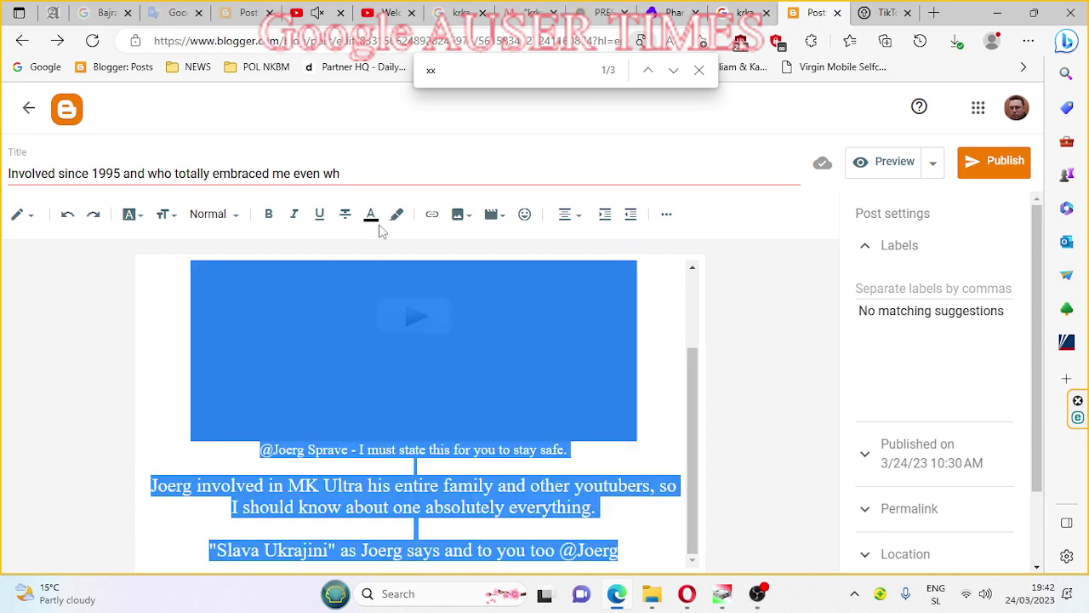
pyautogui.click(165, 214)
pyautogui.click(181, 356)
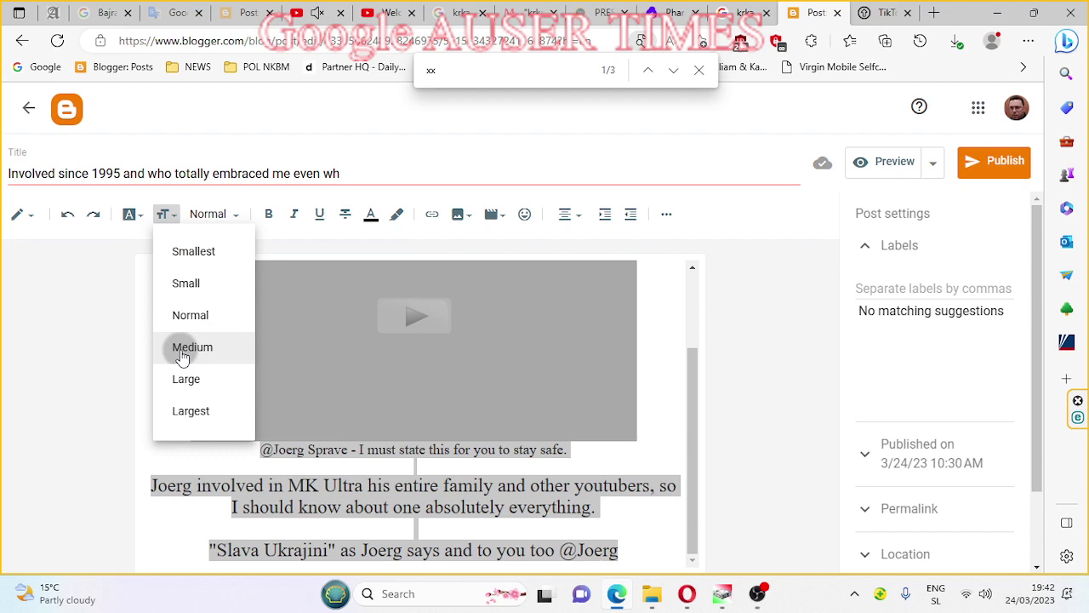
pyautogui.click(479, 503)
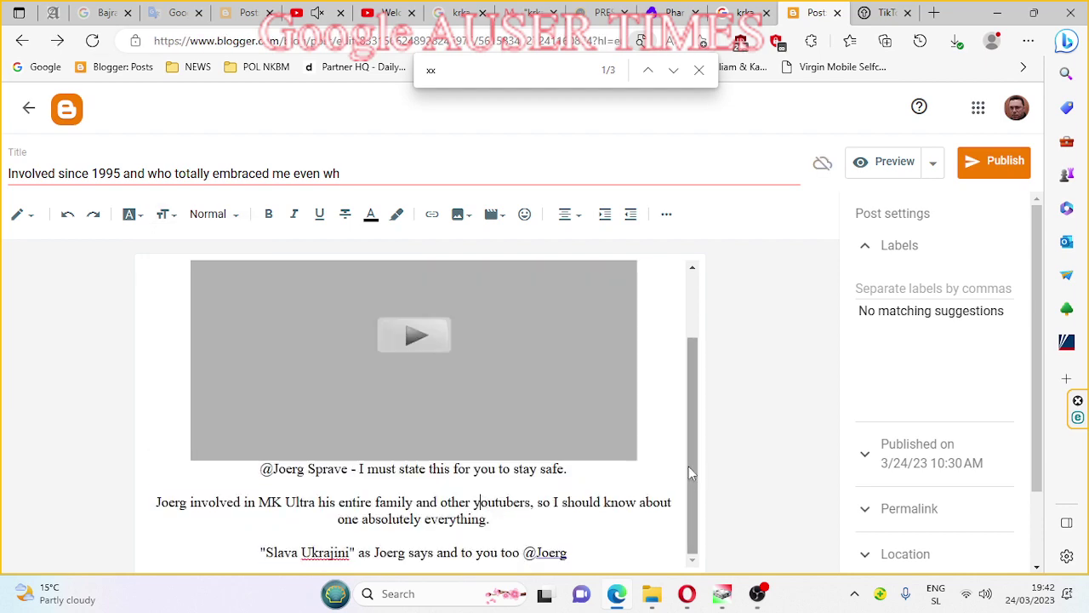
pyautogui.moveTo(690, 464); pyautogui.dragTo(698, 381)
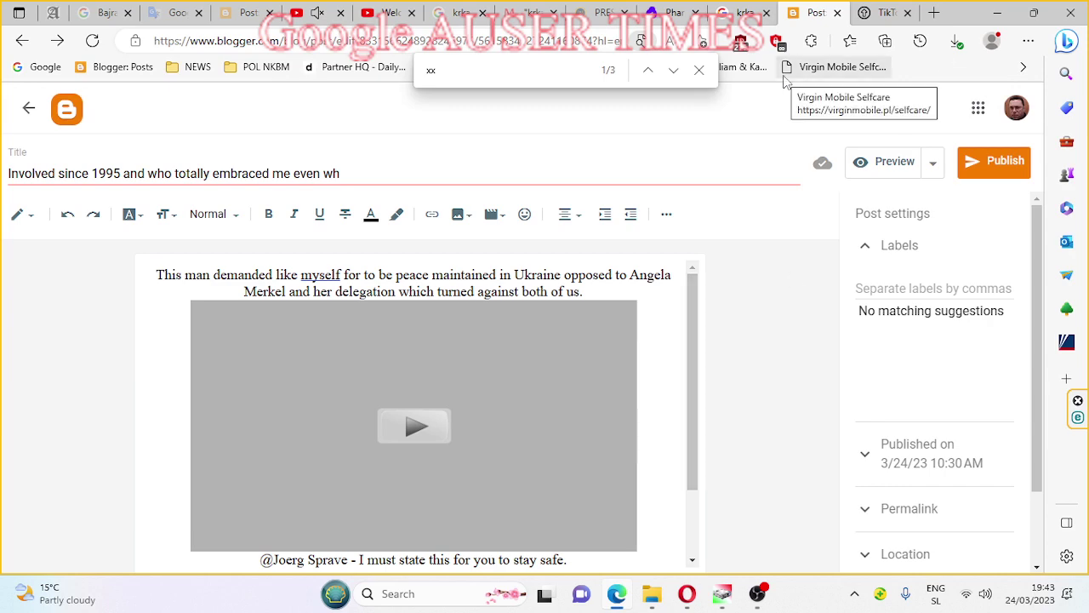
# - Go back to the YouTube tab with the Welcome to The Slingshot Channel Embed Video dialog
pyautogui.click(387, 12)
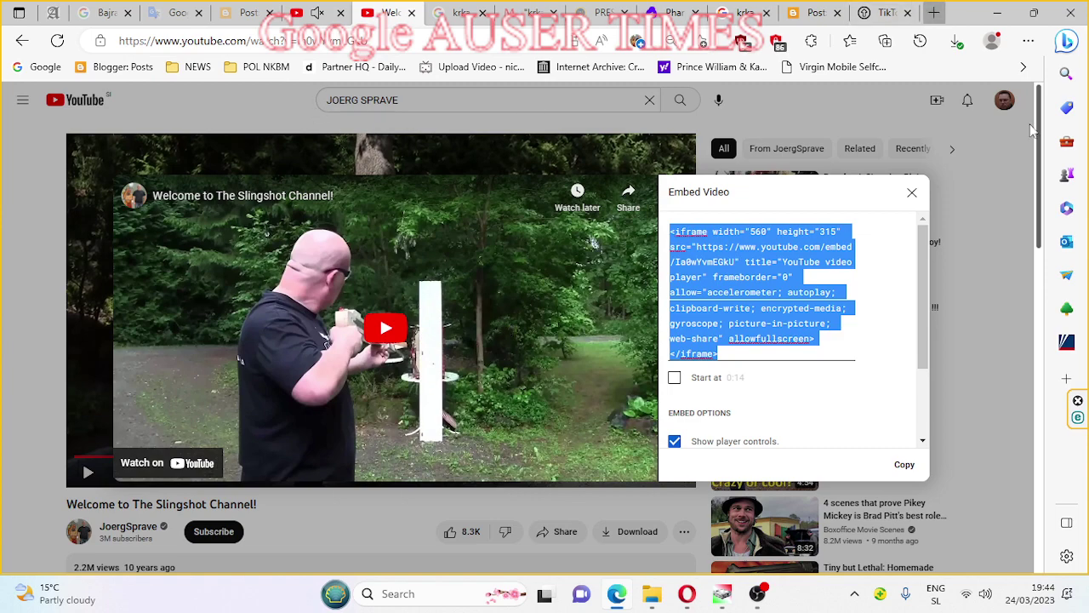
# - Open a new Edge tab, scroll through the browsing history, then return to the Blogger post
pyautogui.click(932, 10)
pyautogui.click(1027, 43)
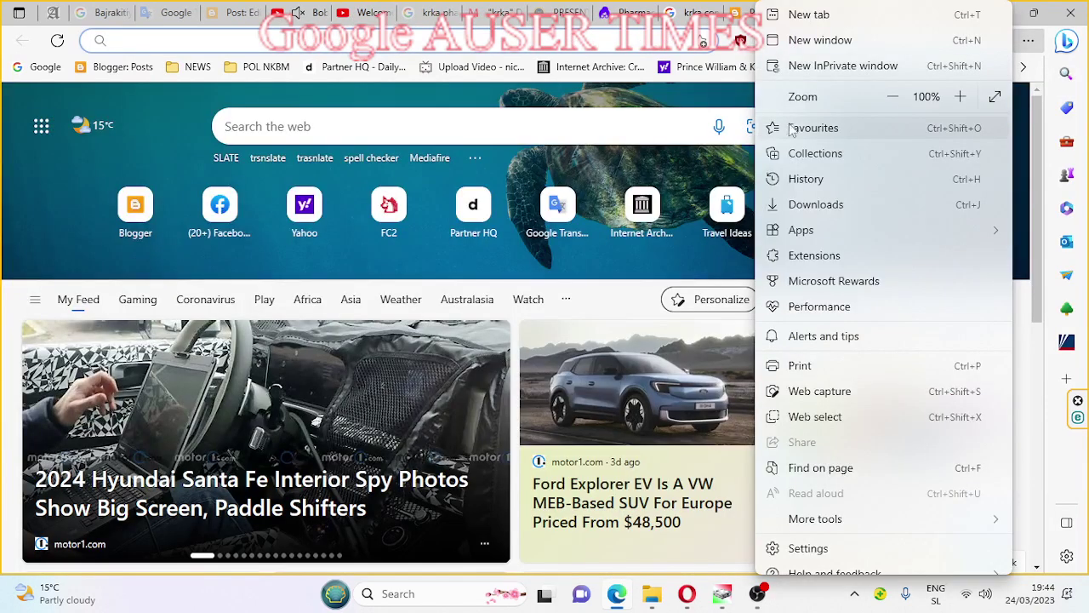
pyautogui.click(806, 178)
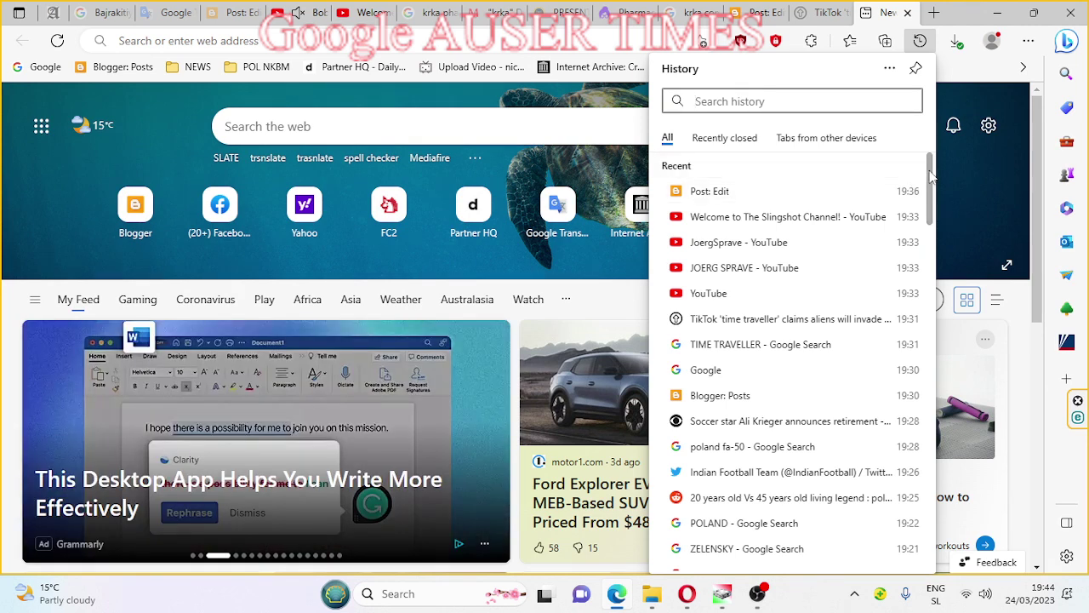
pyautogui.moveTo(931, 175); pyautogui.dragTo(910, 274)
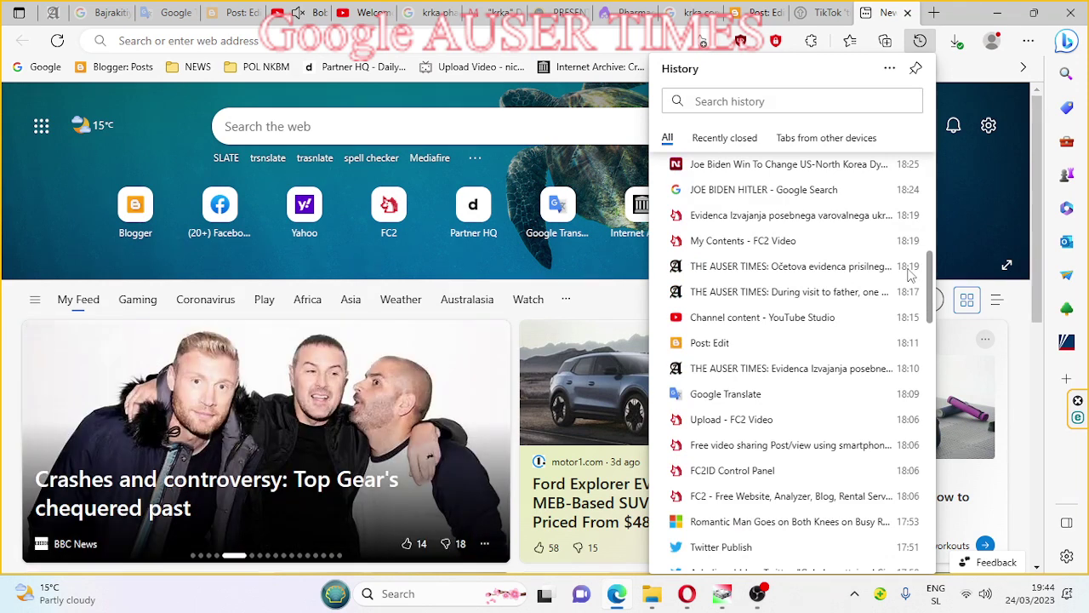
pyautogui.scroll(-4, 909, 272)
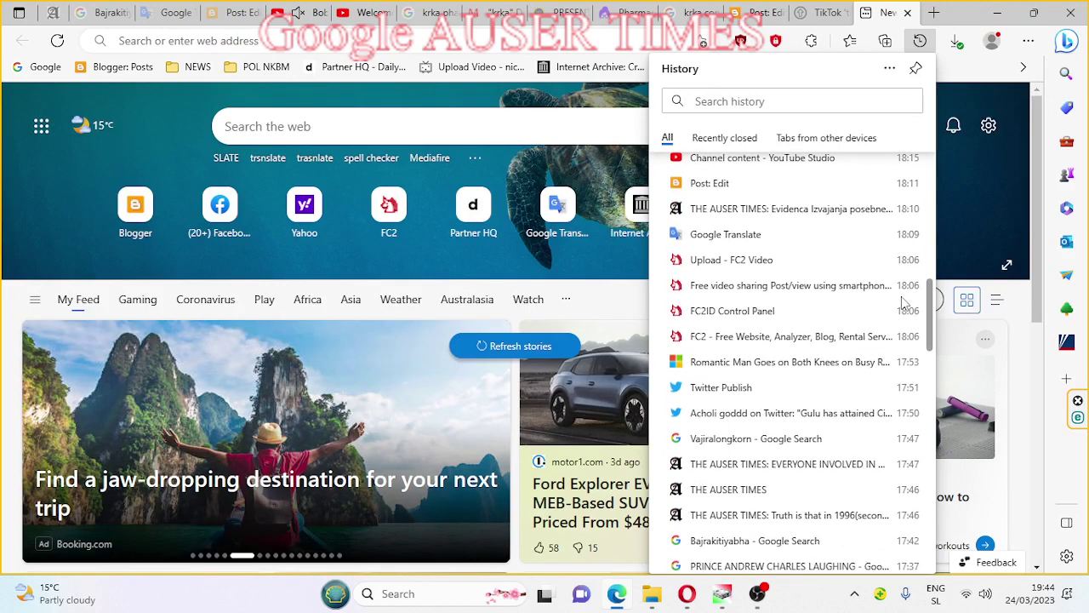
pyautogui.scroll(-3, 903, 307)
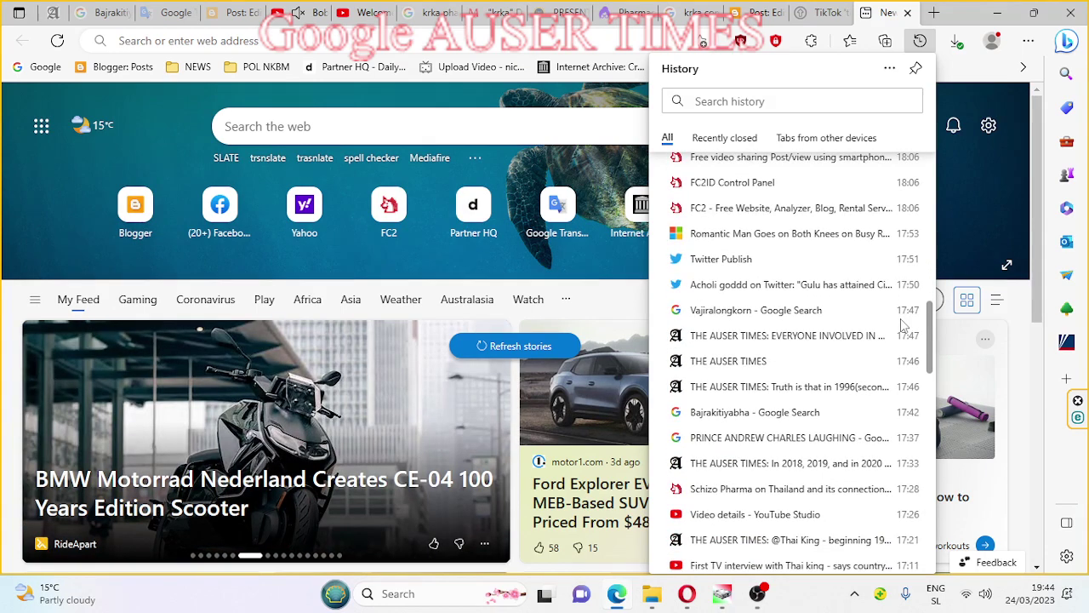
pyautogui.scroll(-2, 904, 327)
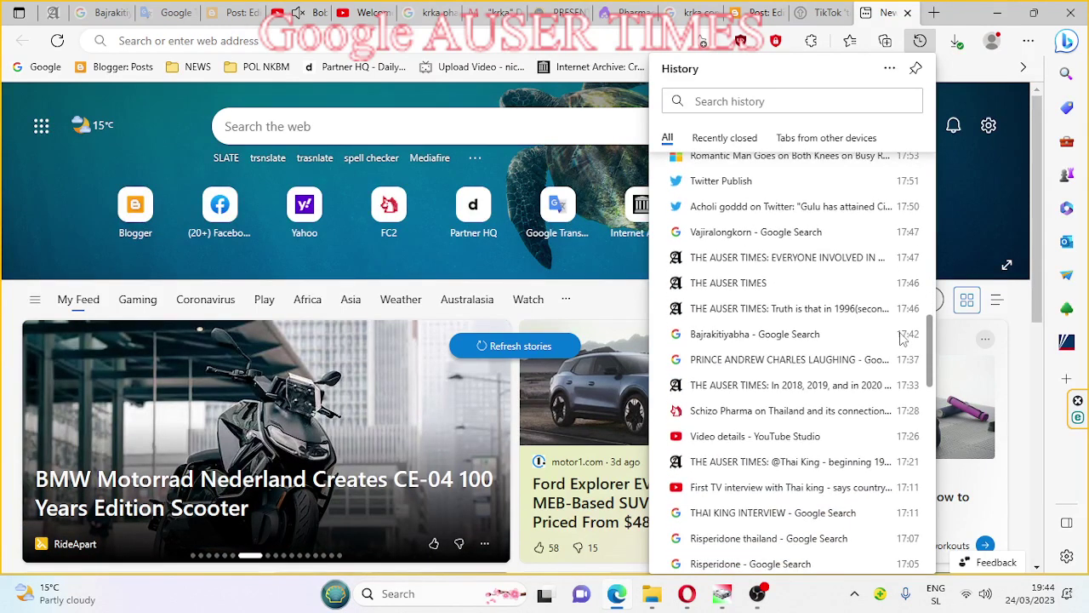
pyautogui.moveTo(902, 339)
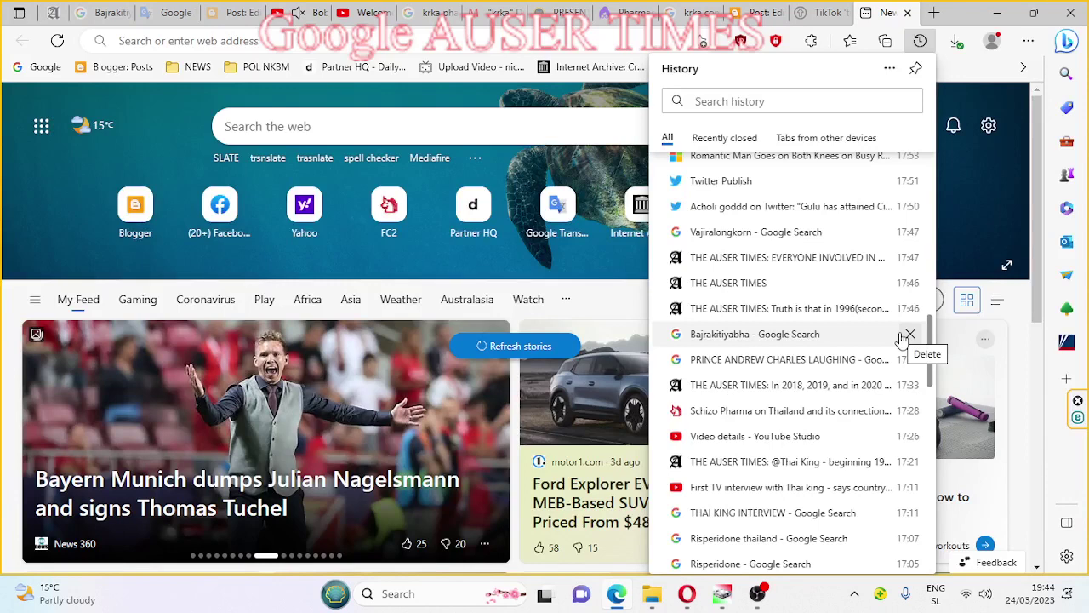
pyautogui.hotkey('ctrl', 'f')
pyautogui.click(754, 17)
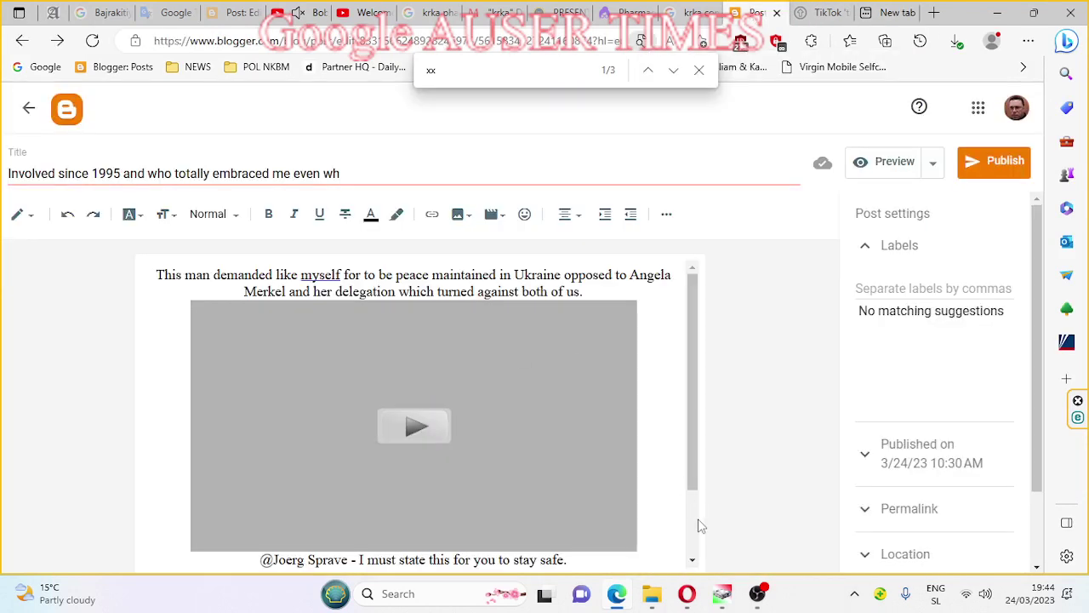
# - Start publishing the post but cancel at the confirmation prompt
pyautogui.scroll(-1, 694, 536)
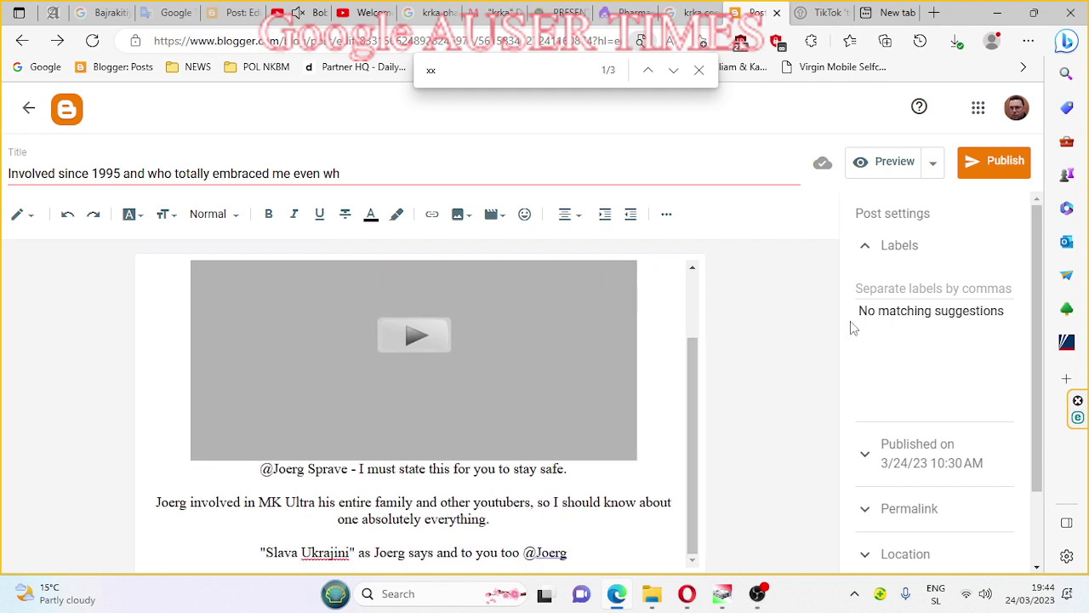
pyautogui.click(1005, 162)
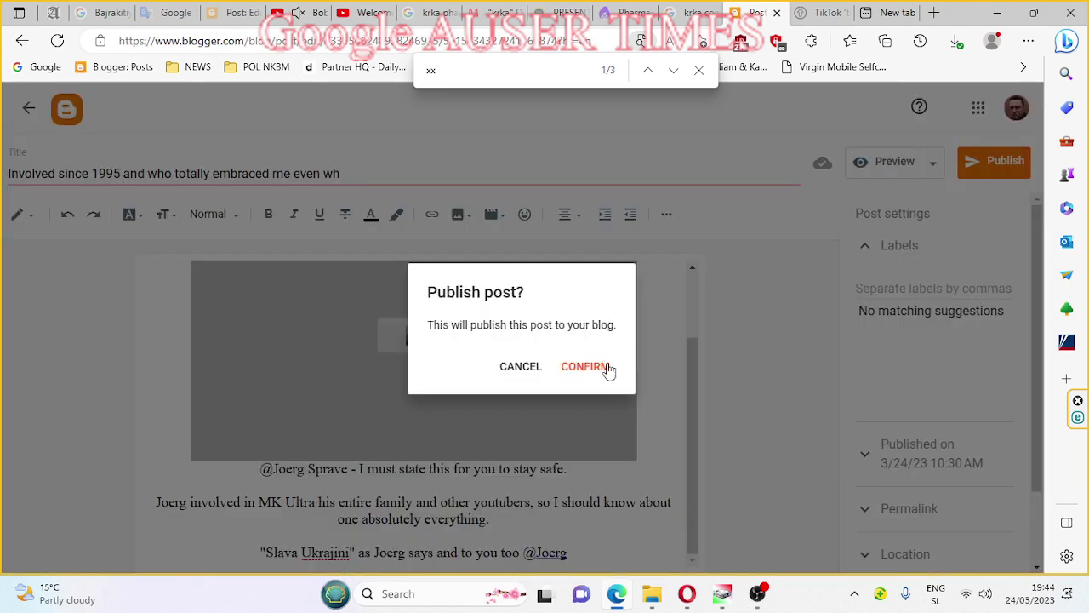
pyautogui.click(515, 374)
# - Append 'ith' to the title so it ends with 'whith'
pyautogui.click(345, 174)
pyautogui.write('ith')
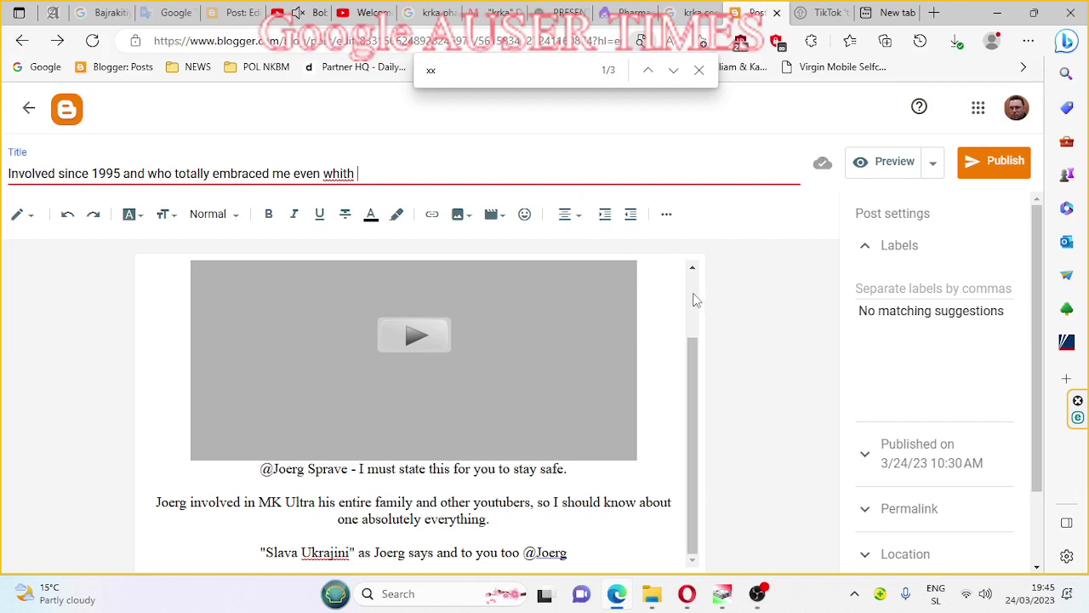
pyautogui.scroll(1, 702, 296)
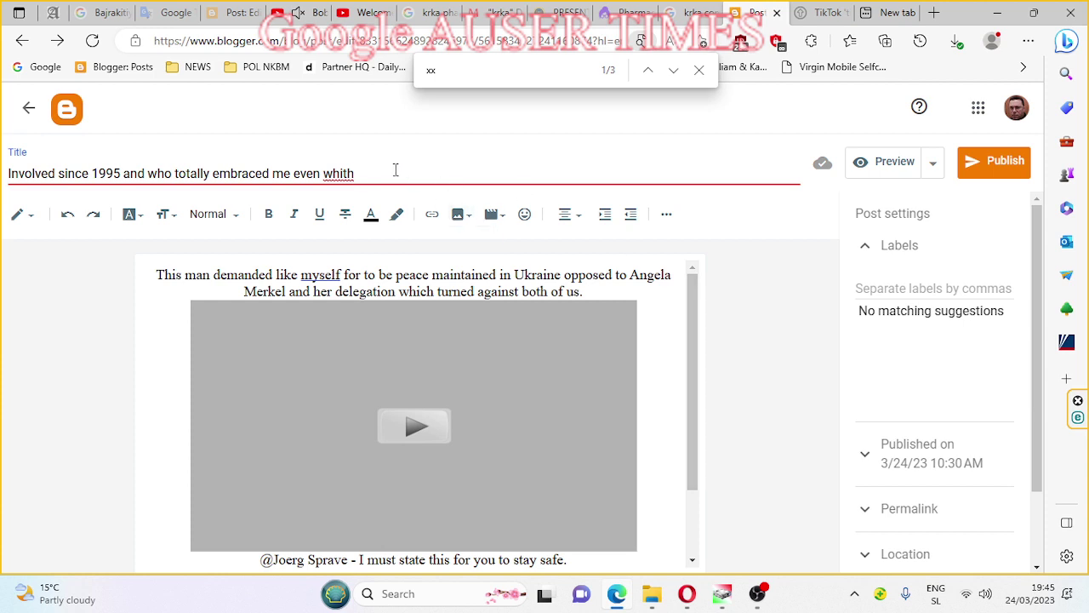